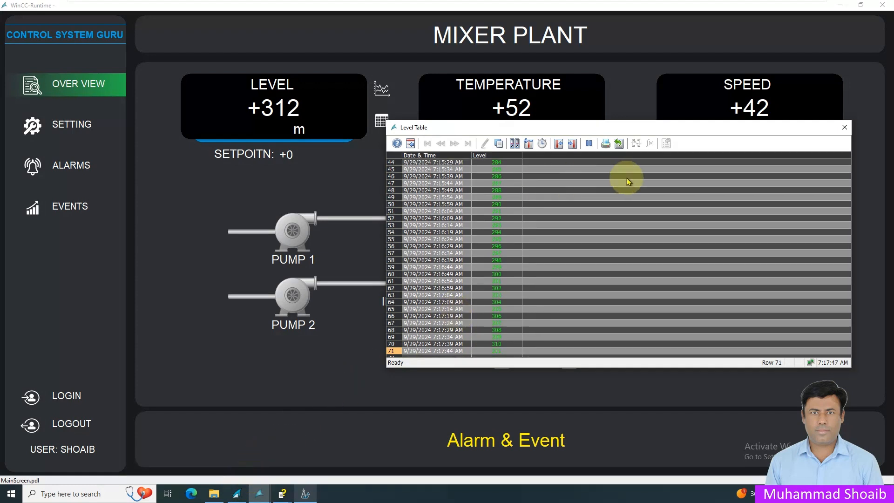
Close the Level Table and set the acquisition type of the Level tag in Modbus_value_archive to acyclic in Tag Logging
left_click(845, 127)
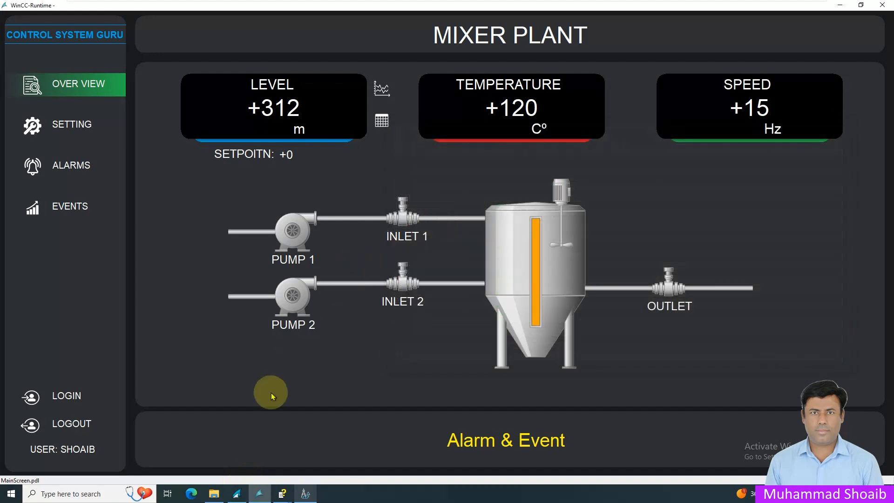
left_click(237, 496)
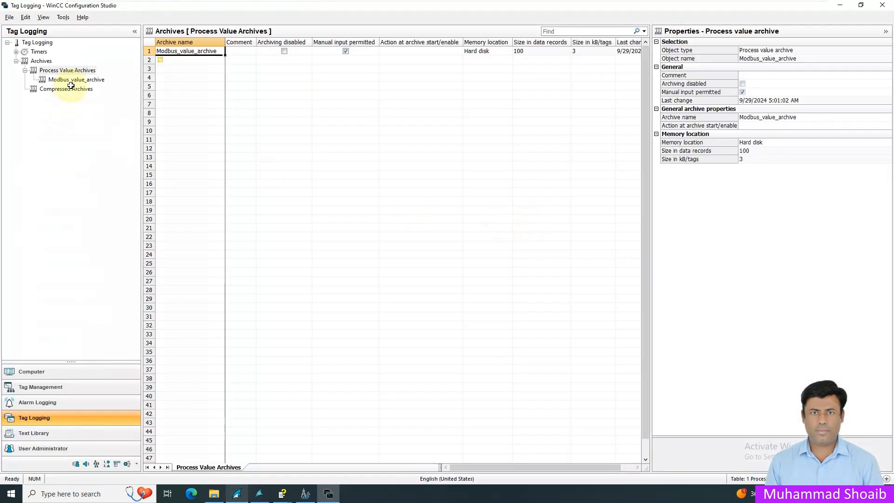
left_click(72, 81)
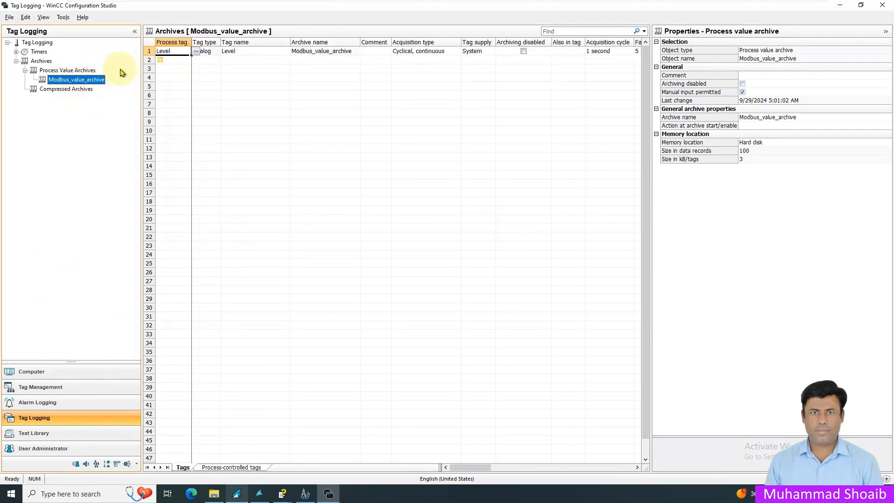
left_click(160, 52)
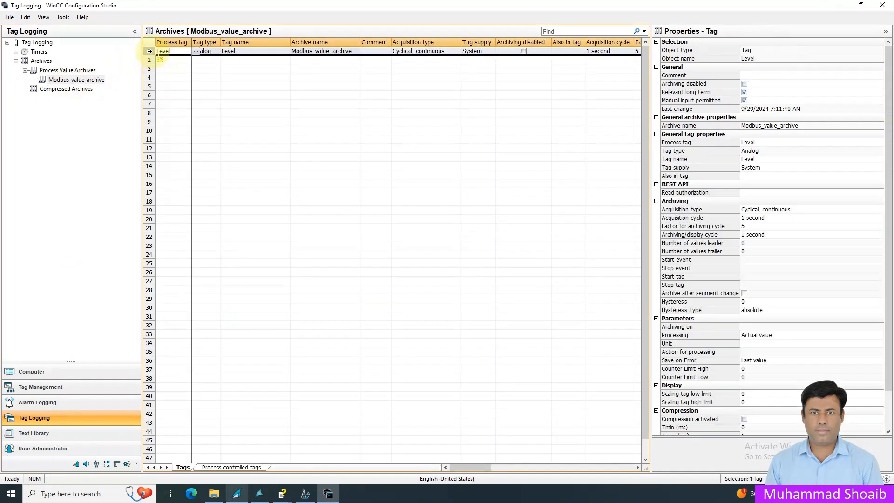
left_click(879, 211)
left_click(880, 212)
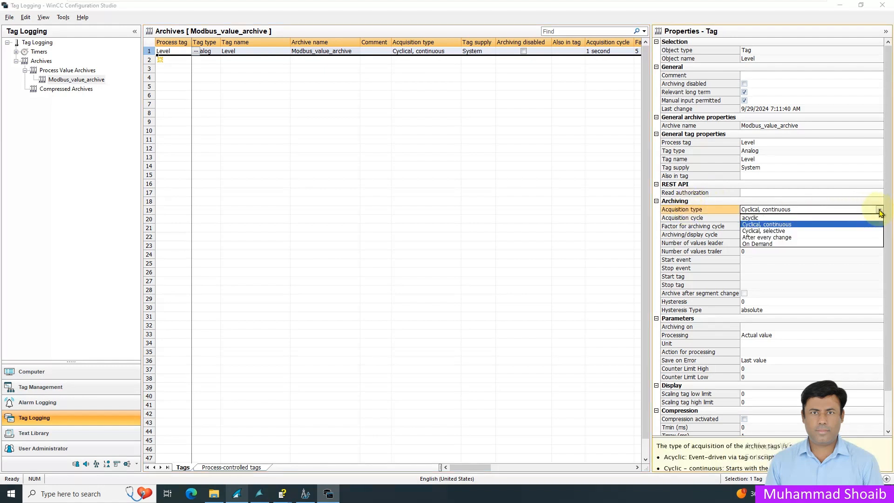
left_click(761, 218)
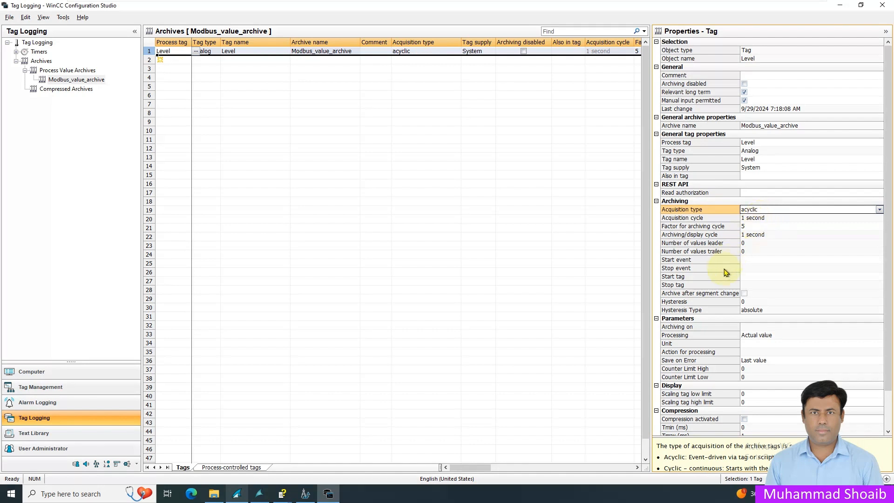
left_click(720, 279)
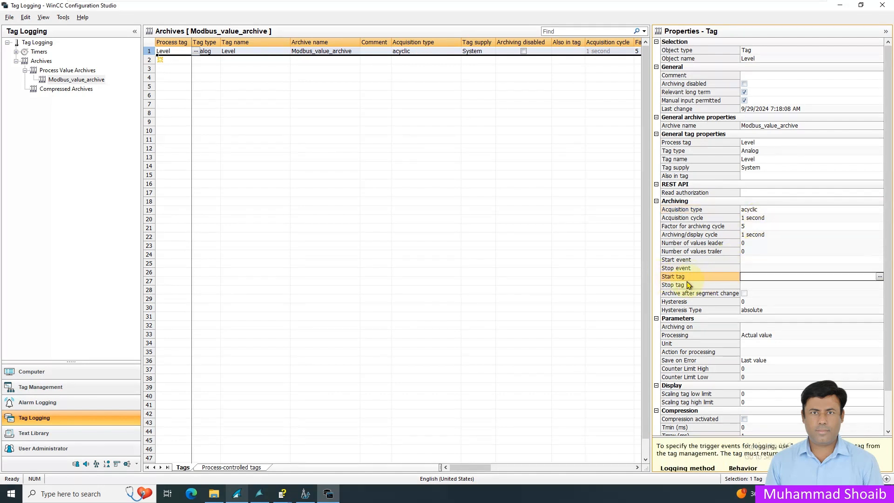
left_click(707, 261)
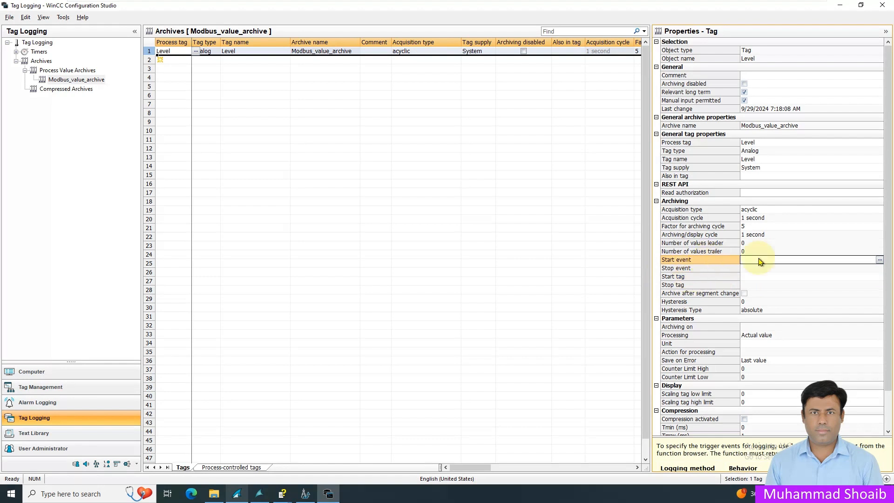
left_click(880, 262)
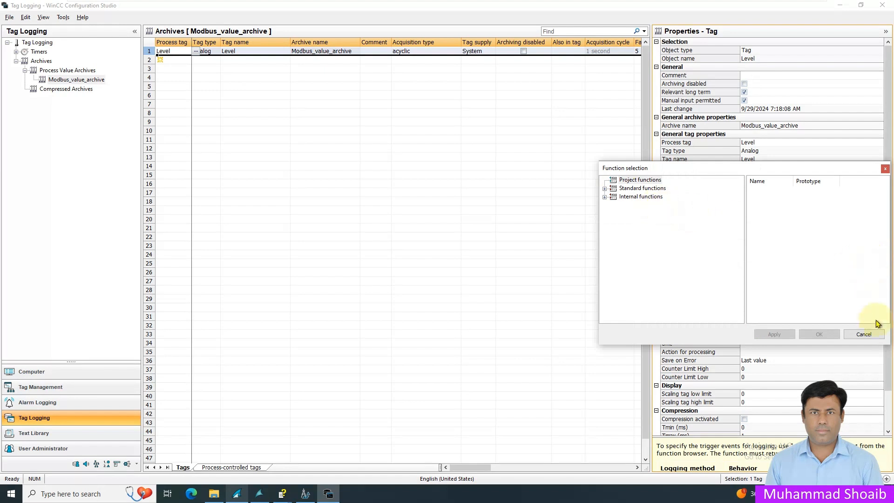
left_click(865, 334)
key("Down")
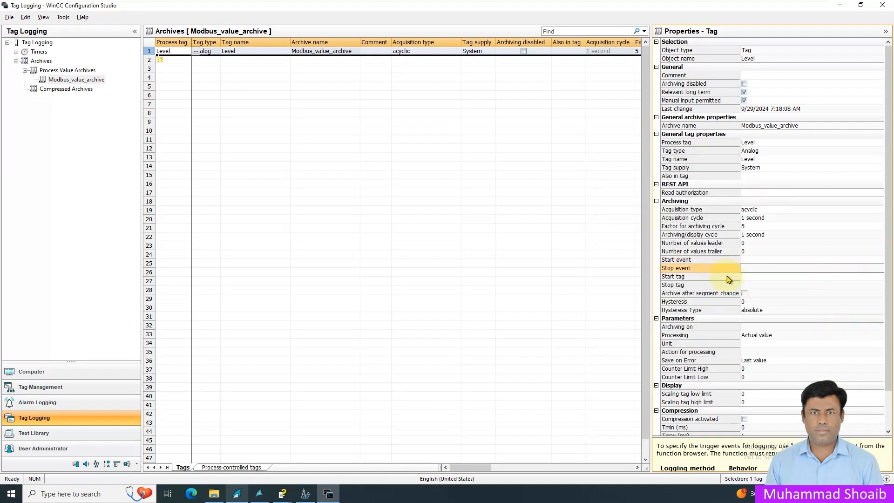
Assign Pump1_Fb as the Level tag's start tag and close the Tag Logging editor
left_click(730, 277)
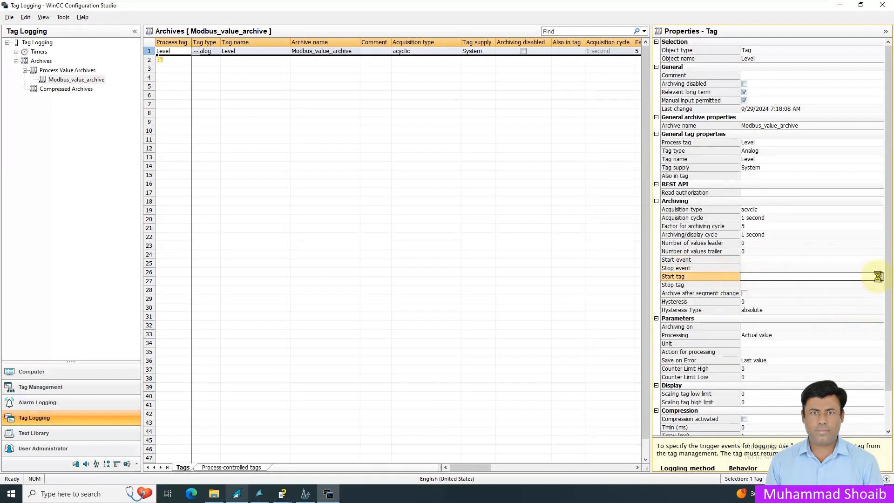
left_click(720, 231)
left_click(819, 334)
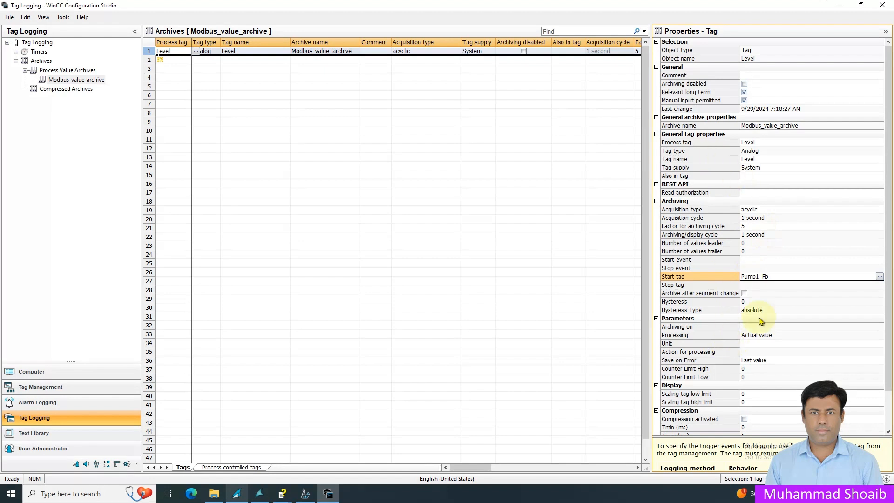
left_click(882, 5)
Switch to WinCC Explorer and open MainScreen.pdl in Graphics Designer
left_click(261, 493)
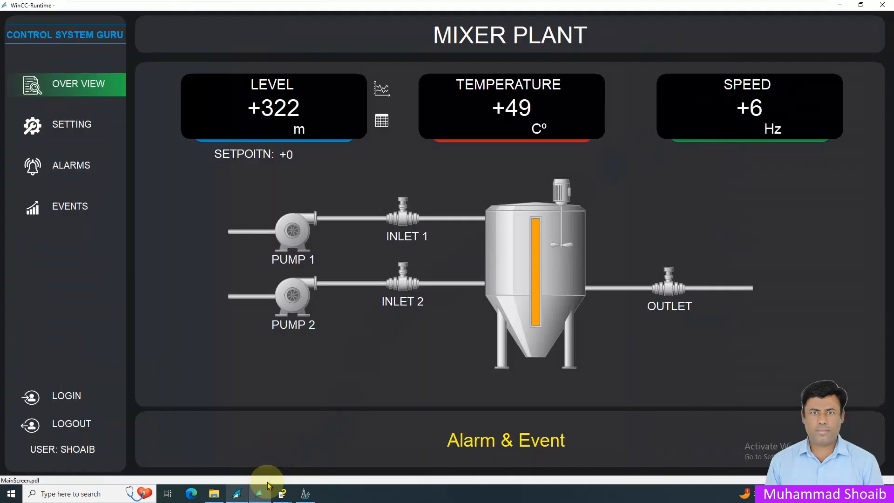
left_click(240, 497)
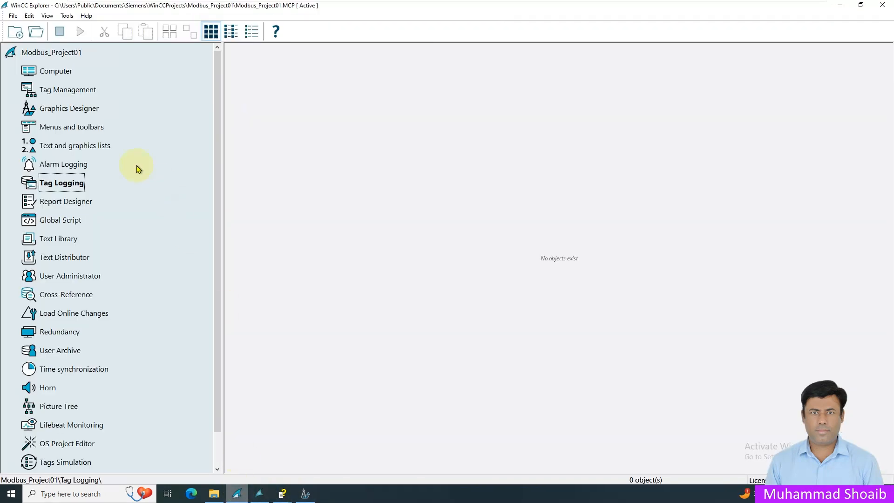
left_click(72, 108)
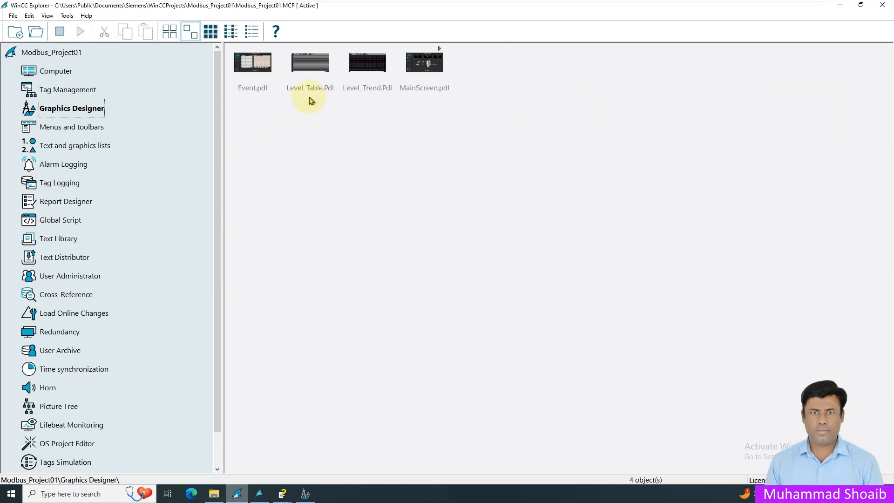
right_click(425, 64)
left_click(444, 69)
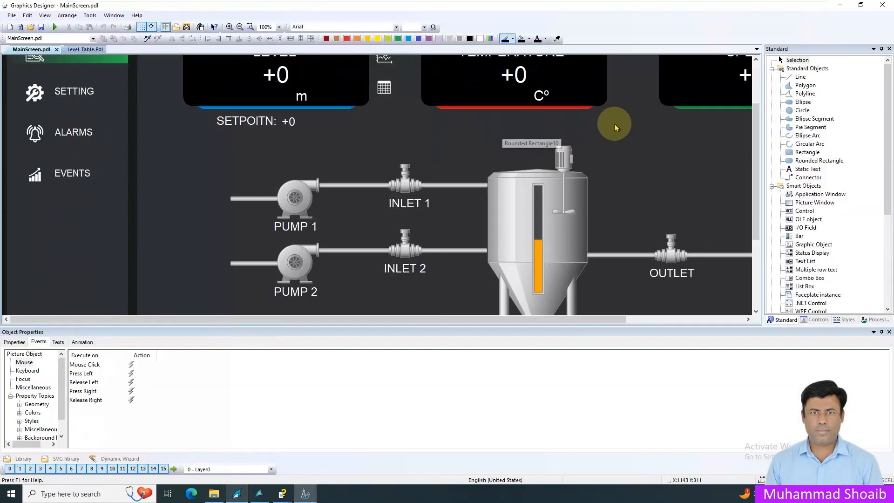
Draw a small Button object on the main screen above the Pump 1 inlet pipe and set its text to ON
left_click_drag(890, 180, 889, 272)
left_click(795, 228)
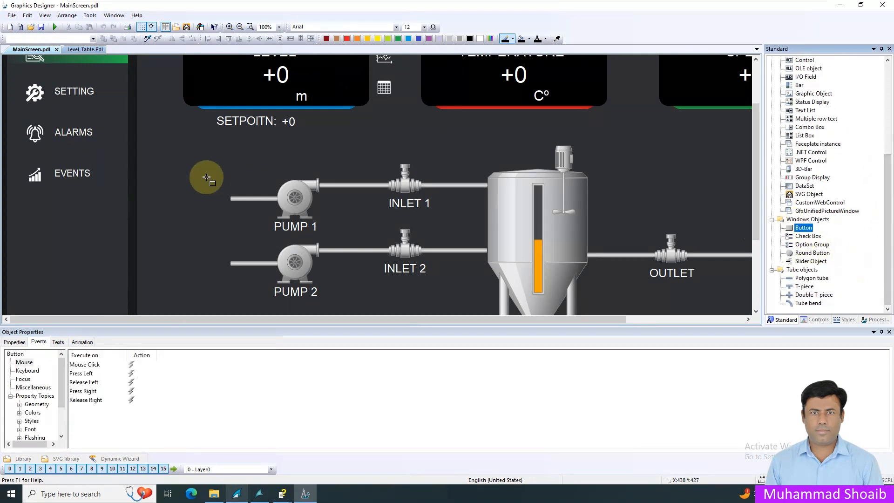
left_click_drag(179, 155, 228, 174)
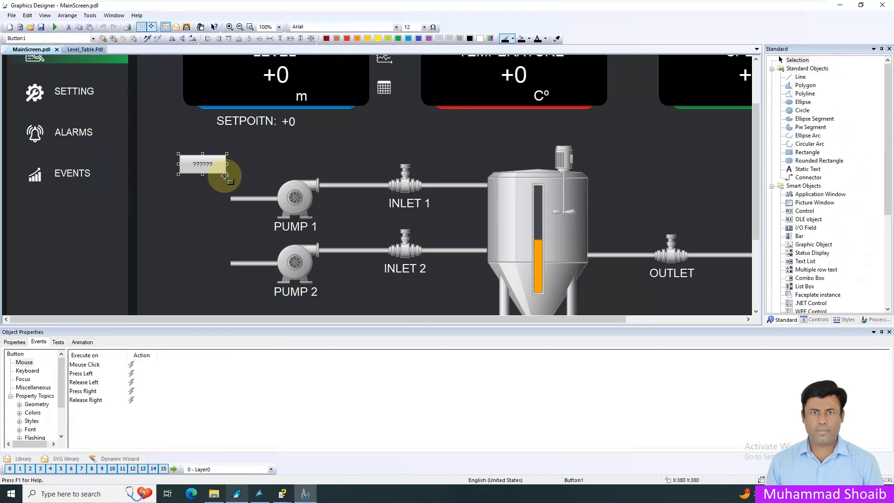
double_click(268, 199)
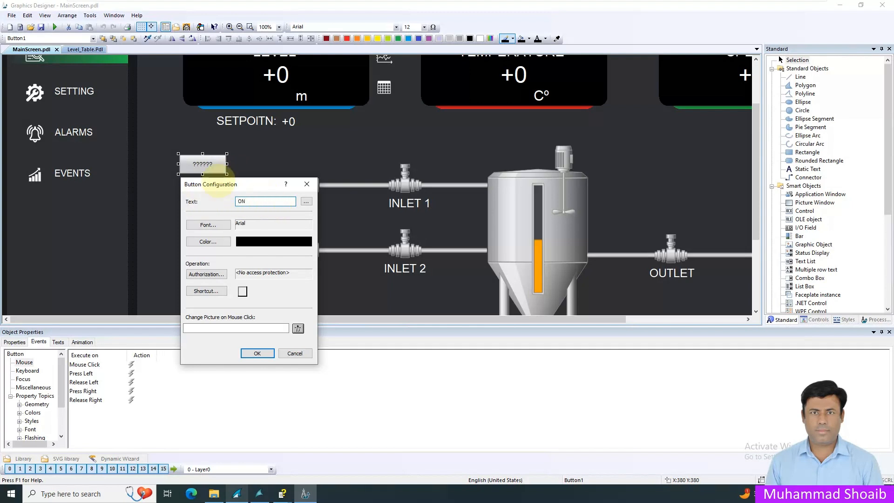
left_click(257, 353)
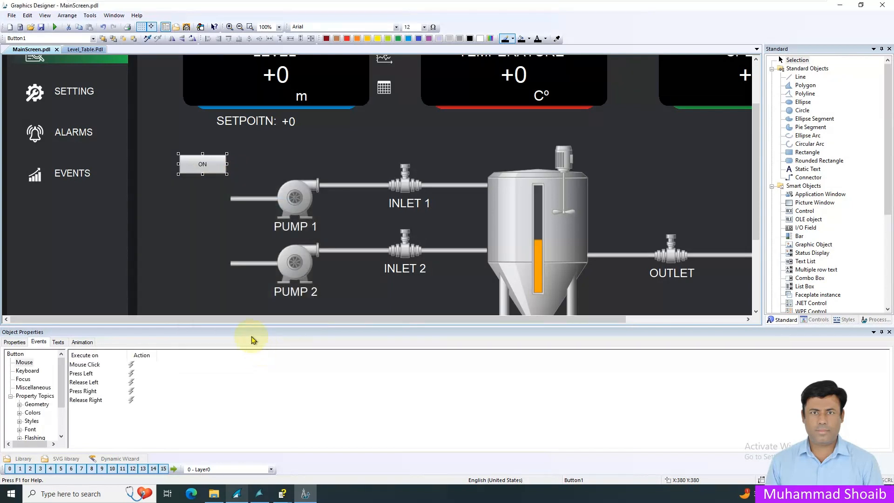
Open a C-Action for the ON button's Mouse Click event and select SetTagBit among the internal tag set functions
left_click(107, 367)
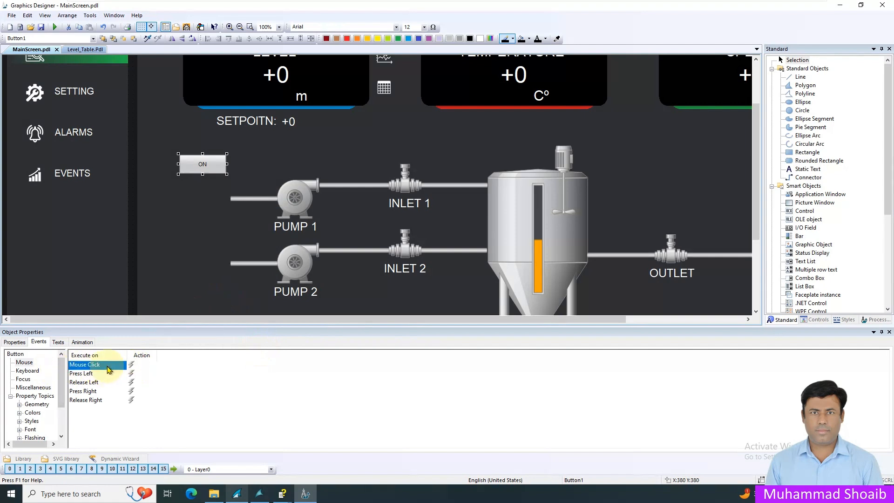
right_click(132, 367)
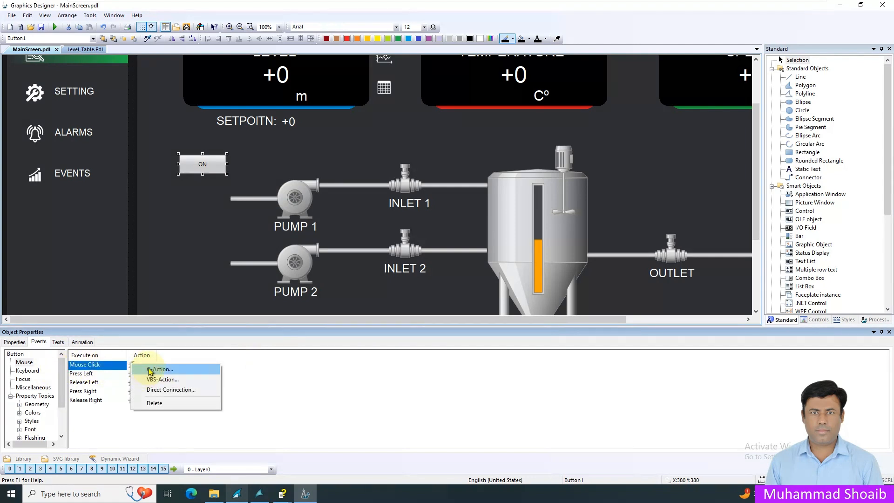
left_click(160, 369)
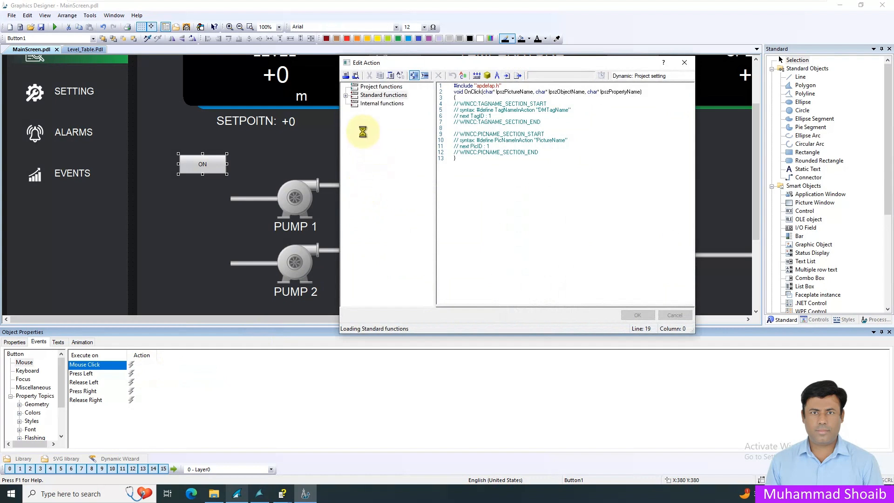
left_click(347, 104)
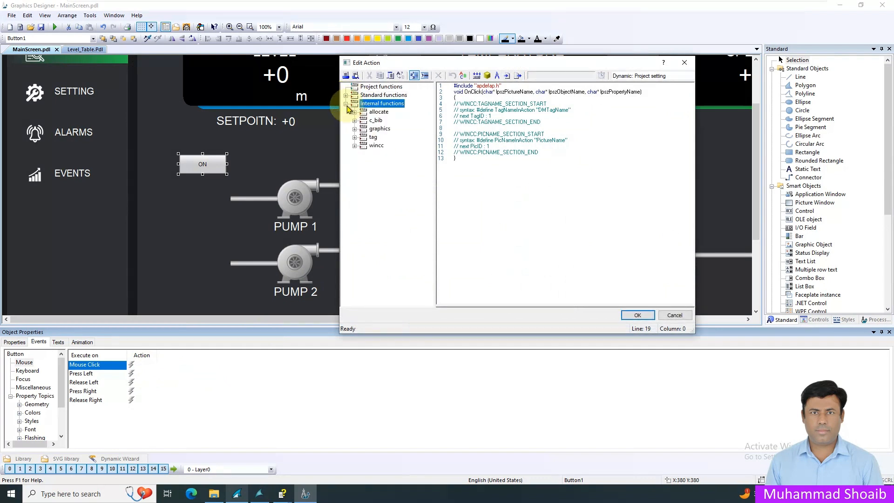
double_click(363, 137)
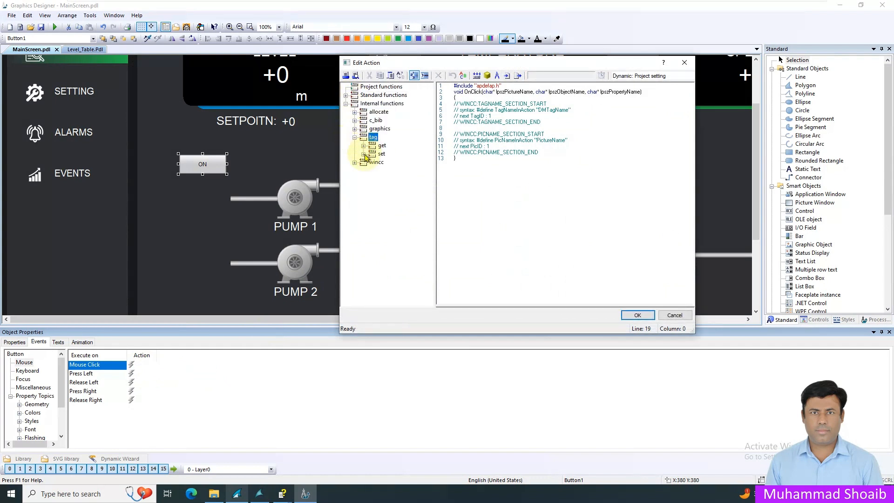
double_click(367, 155)
left_click(398, 180)
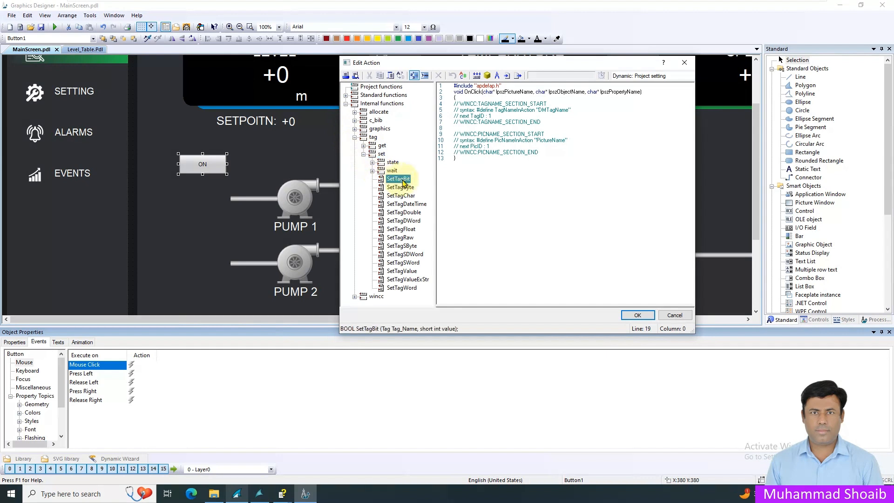
Delete the template comment lines from the OnClick function, leaving the insertion point on the blank line between the braces
left_click_drag(544, 153, 450, 104)
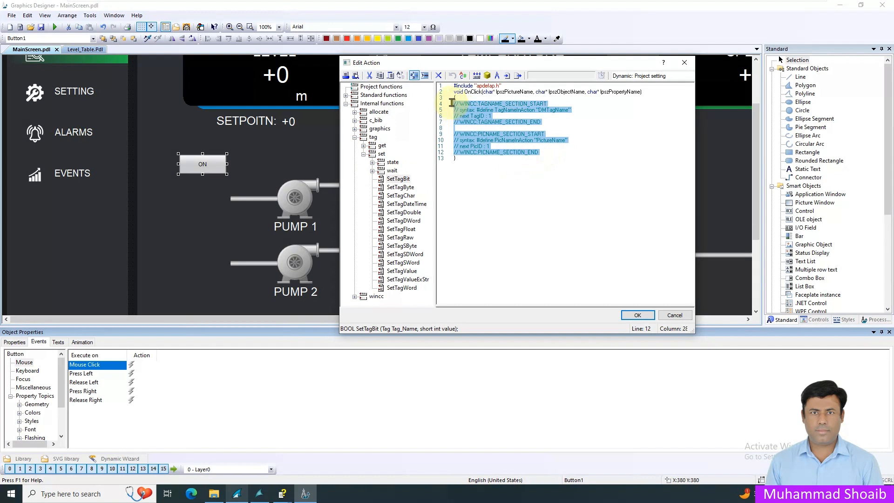
key("Delete")
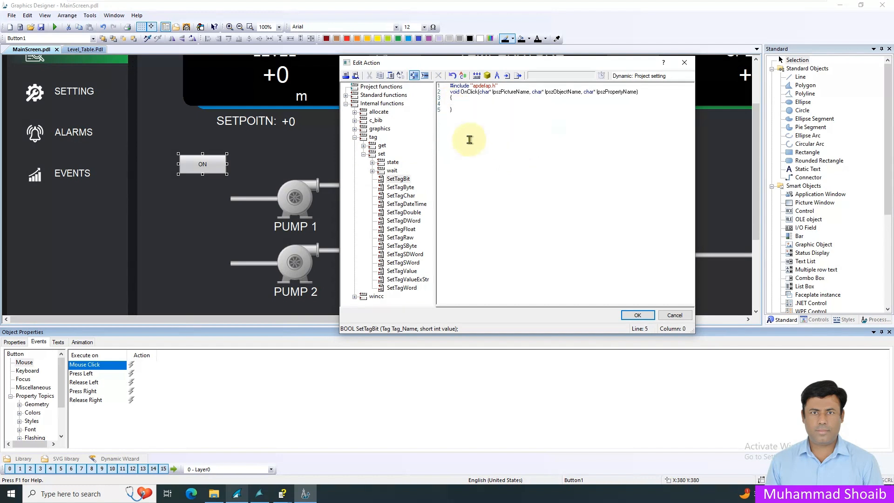
left_click(452, 104)
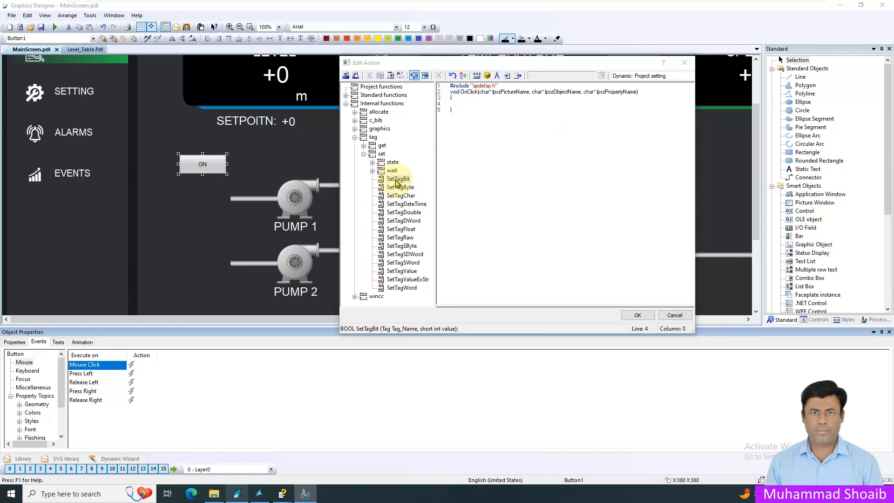
Insert SetTagBit into the OnClick function with Pump1_Fb as the tag name and 1 as the value
double_click(396, 179)
left_click(608, 185)
left_click(612, 186)
left_click(582, 193)
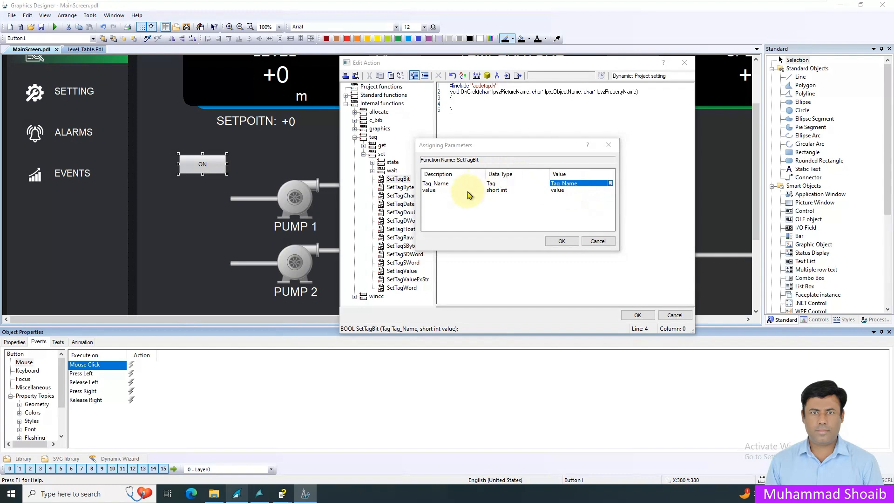
left_click(449, 264)
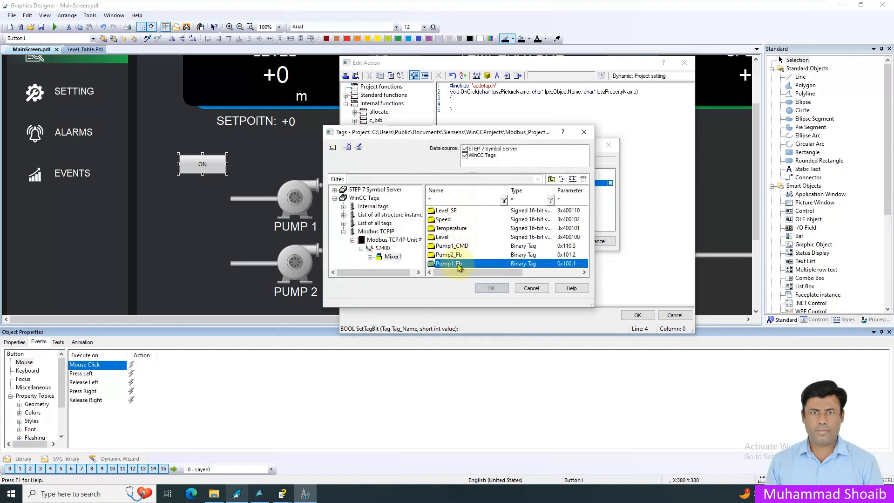
left_click(491, 288)
left_click(567, 189)
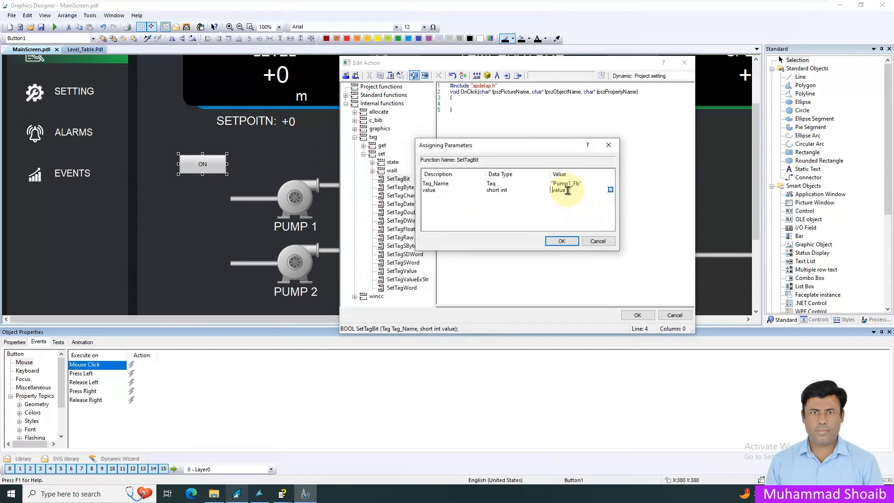
double_click(567, 191)
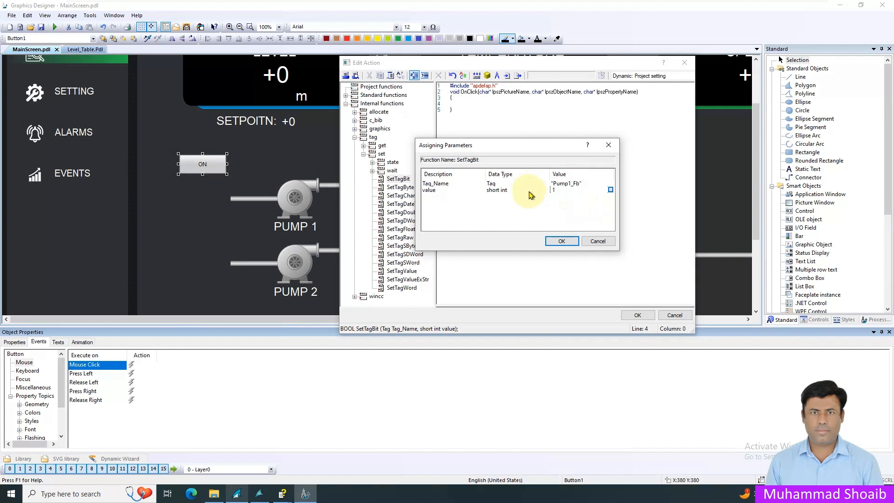
left_click(562, 240)
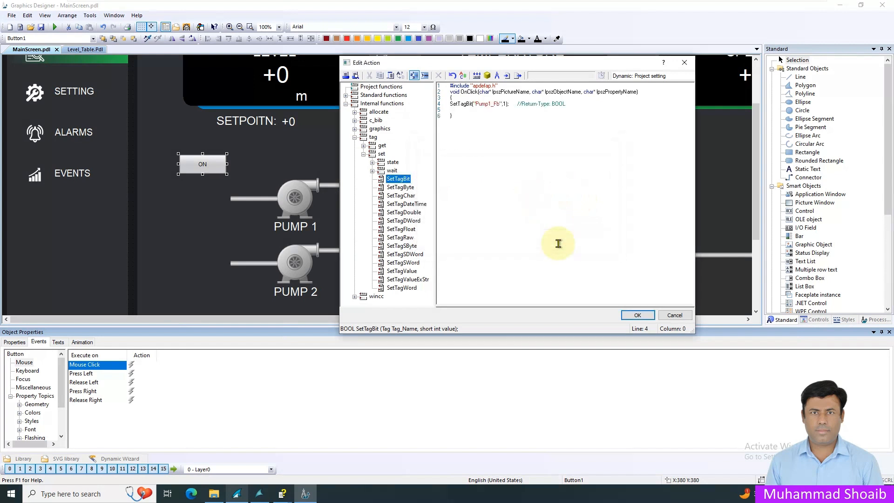
Compile the ON button's C-Action and accept it for the Mouse Click event
left_click(637, 317)
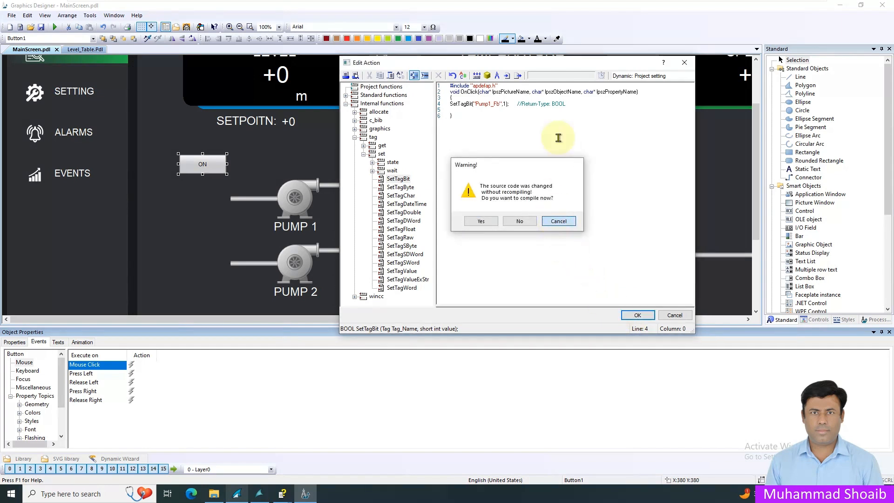
key("Escape")
left_click(477, 76)
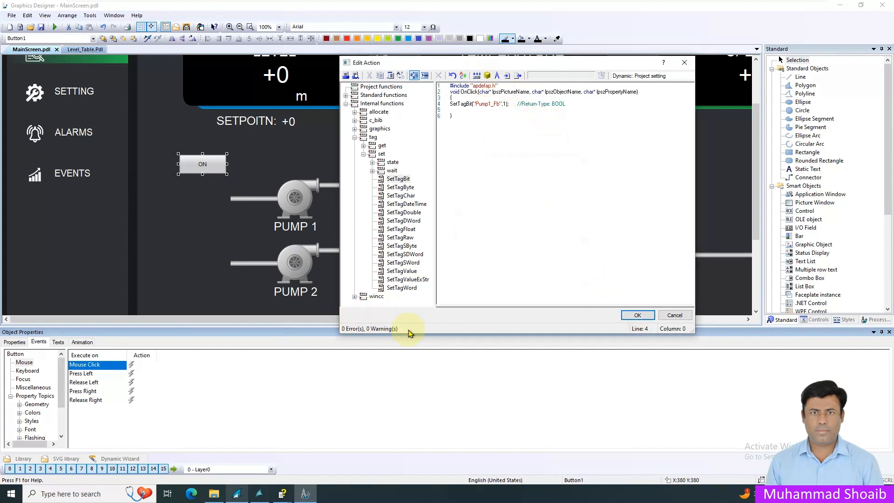
left_click(636, 315)
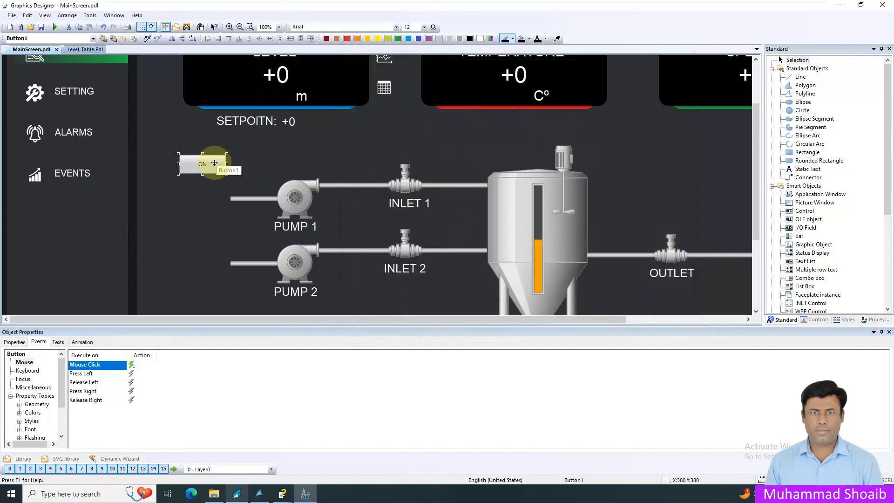
Duplicate the ON button, place the copy directly below the original and set its text to OFF
right_click(212, 164)
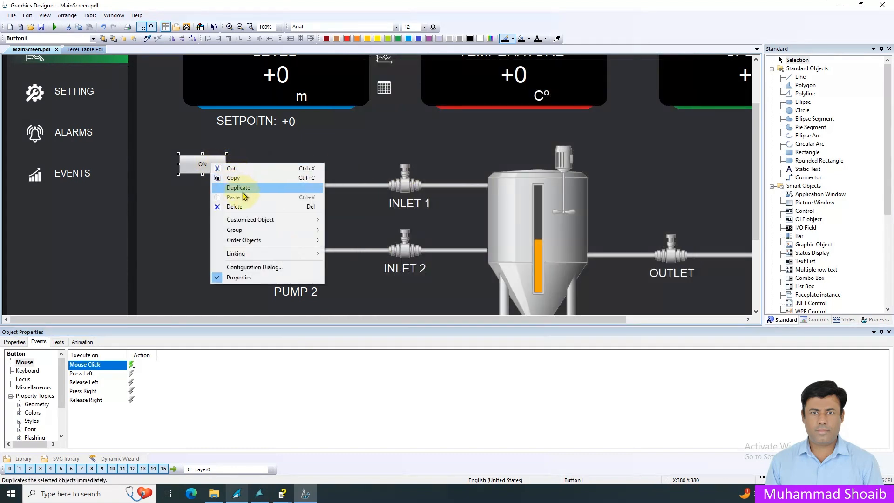
left_click(239, 187)
left_click_drag(267, 167, 209, 187)
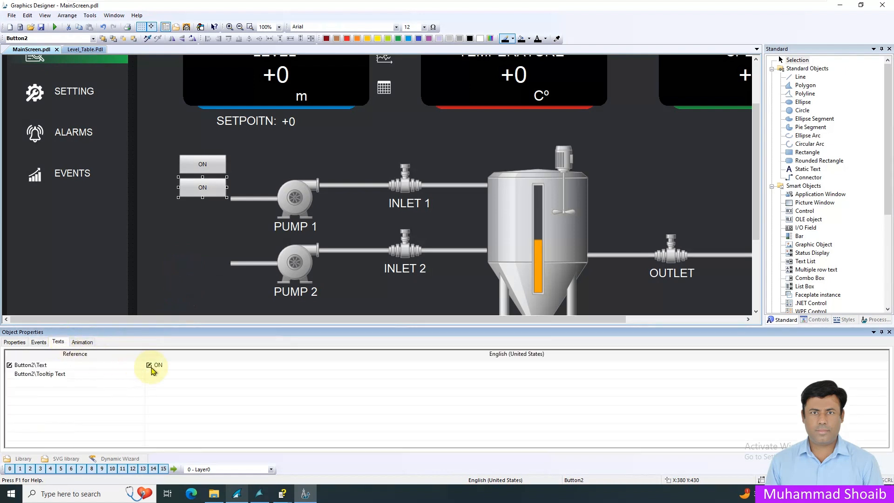
left_click(58, 342)
left_click(189, 369)
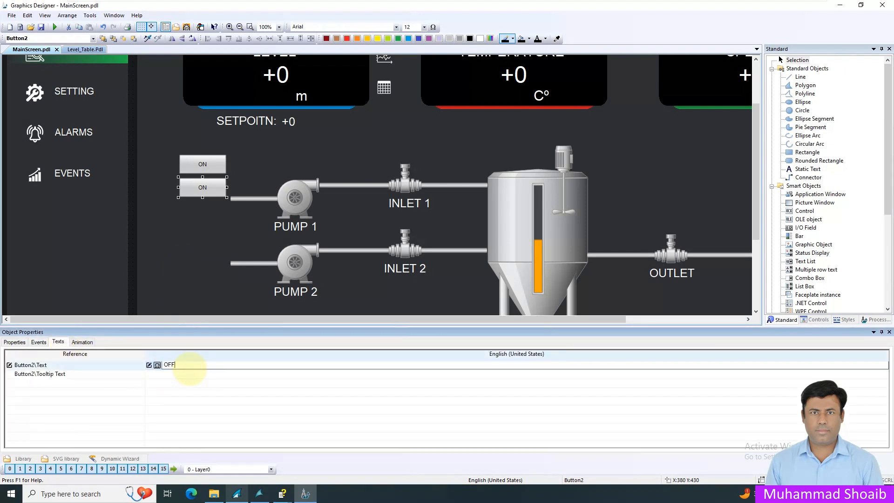
key("Return")
Change the SetTagBit value in the OFF button's Mouse Click action to 0, compile it and save the screen
left_click(39, 342)
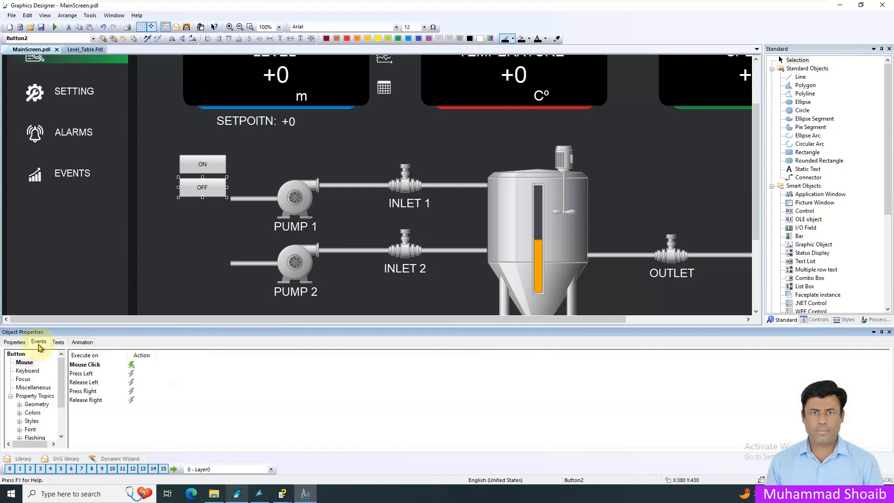
double_click(133, 370)
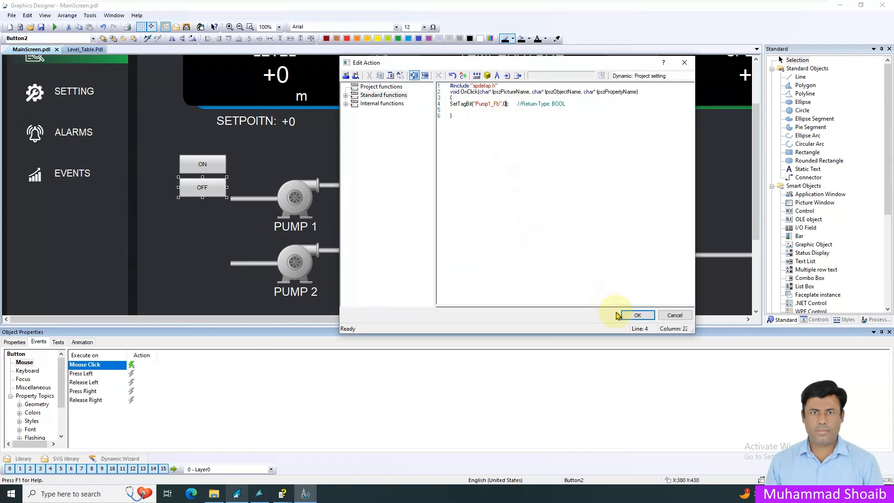
left_click(633, 316)
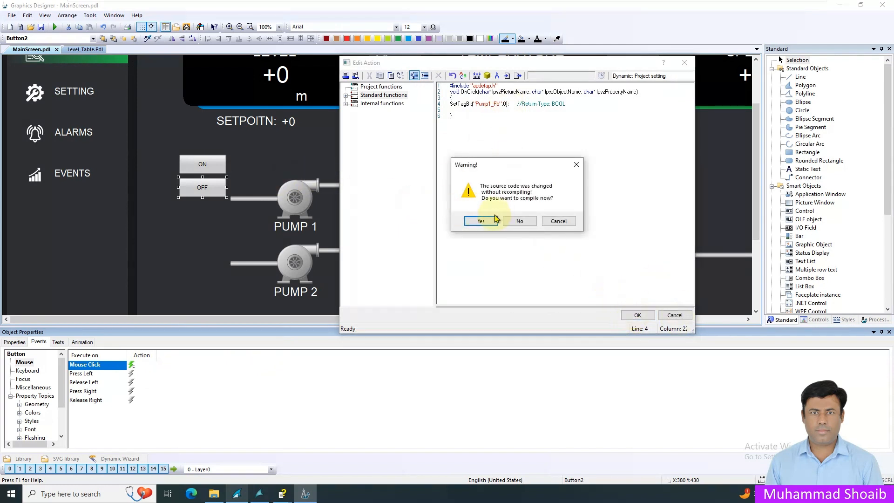
left_click(477, 222)
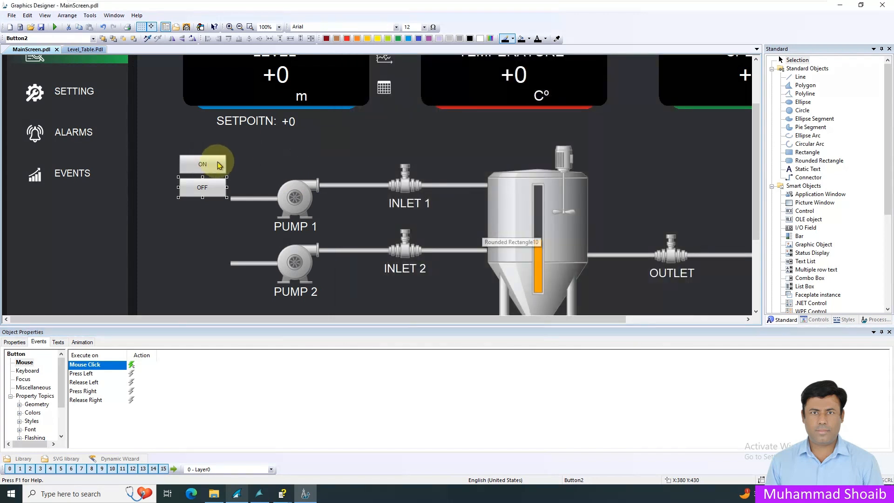
left_click(42, 29)
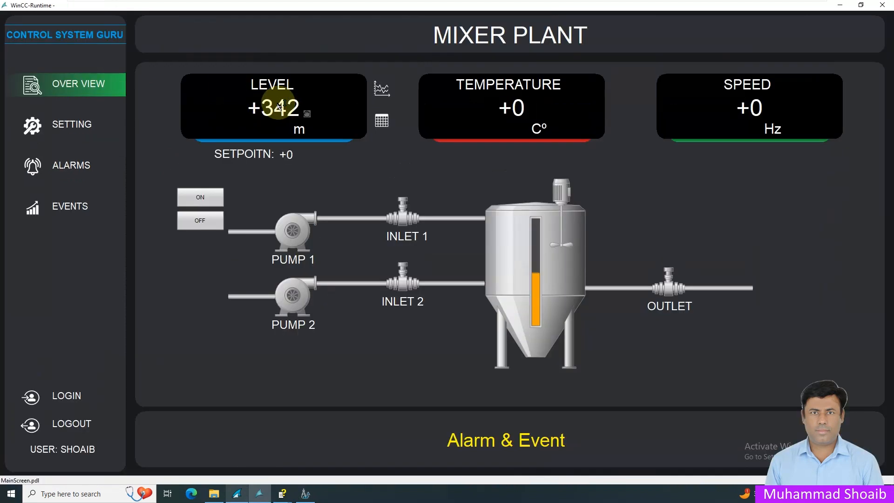
Switch to WinCC Runtime, open the Level Table and switch Pump 1 on and off several times to test the triggered archiving
left_click(546, 264)
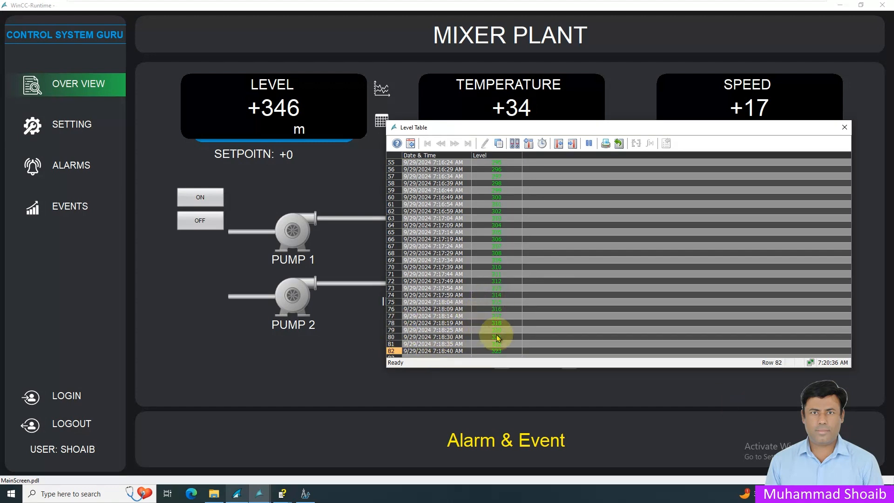
left_click(204, 203)
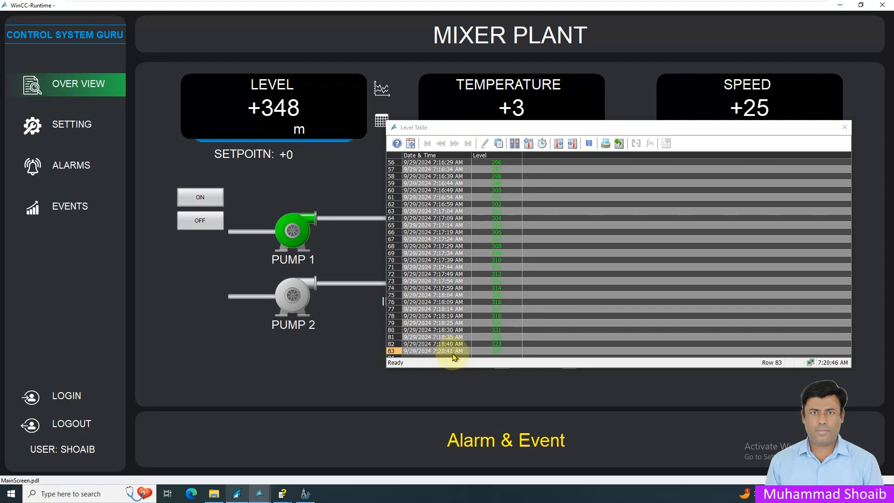
left_click(207, 222)
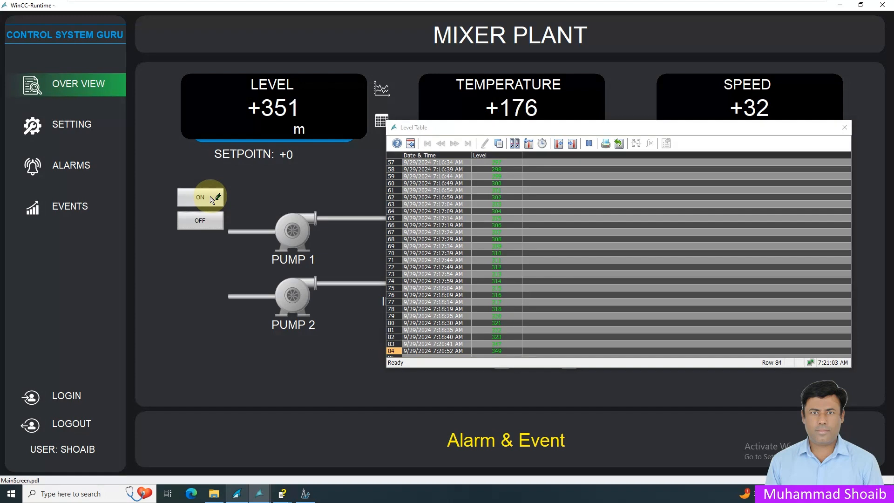
left_click(212, 199)
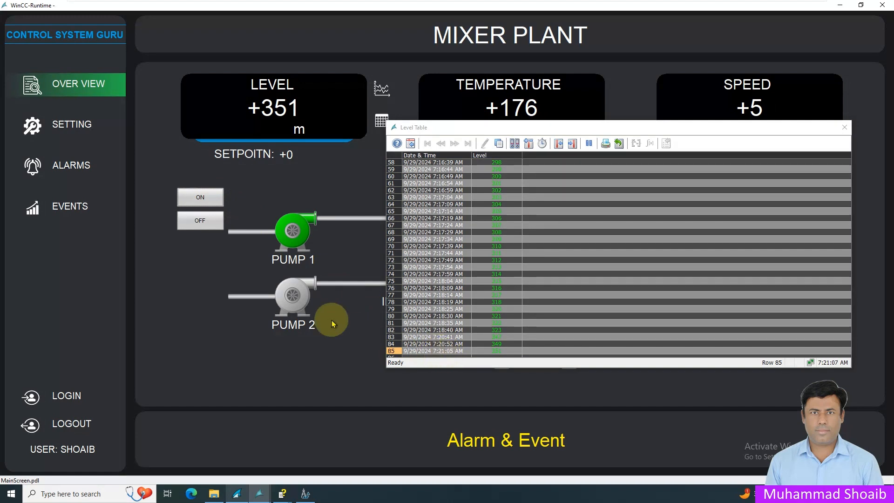
left_click(209, 227)
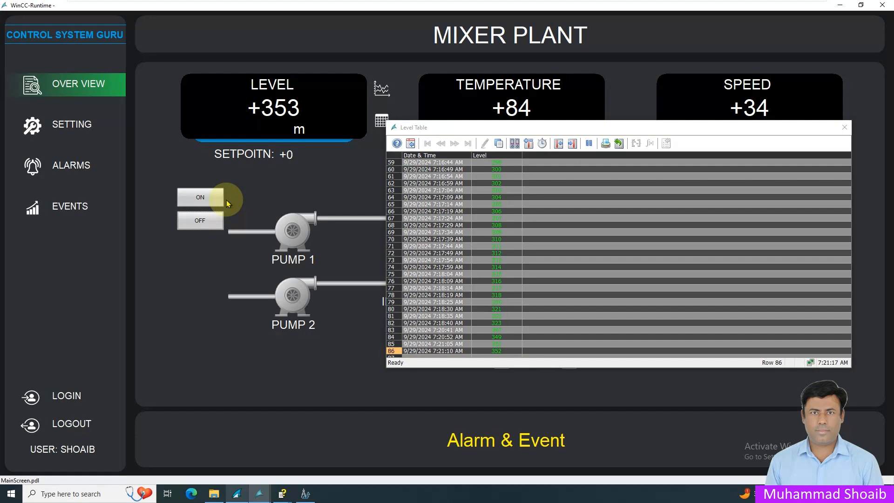
left_click(212, 199)
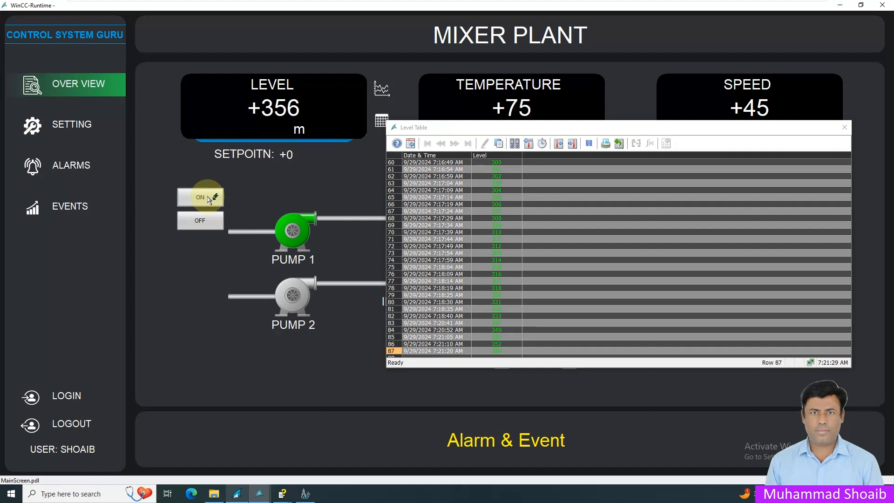
left_click(215, 221)
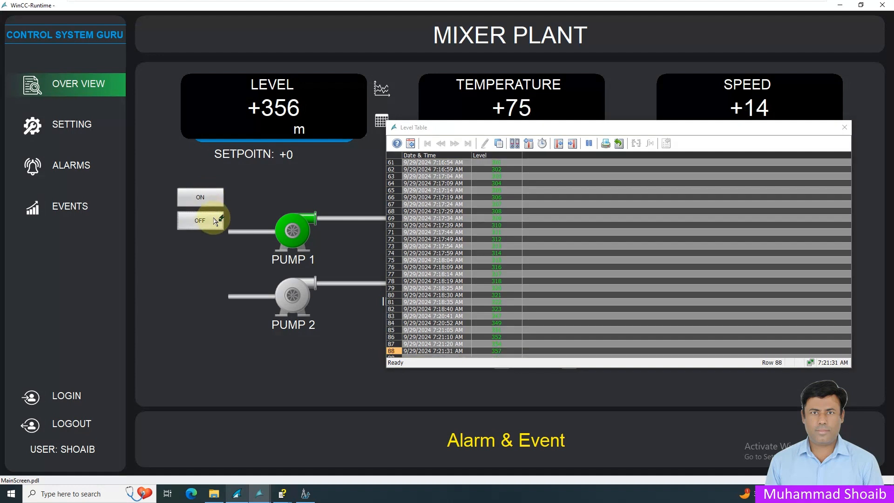